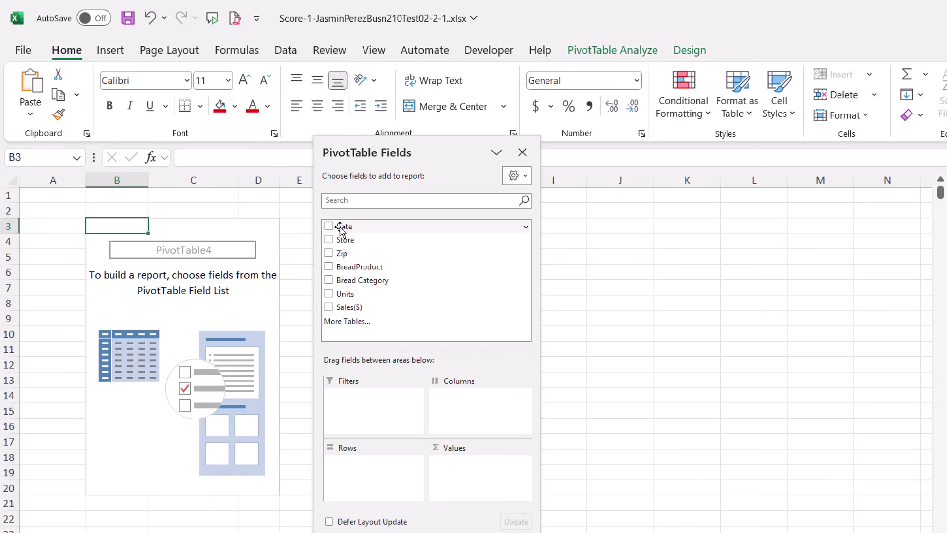
Add the Date field to the PivotTable's Rows area so each date is listed individually
drag(340, 228, 375, 481)
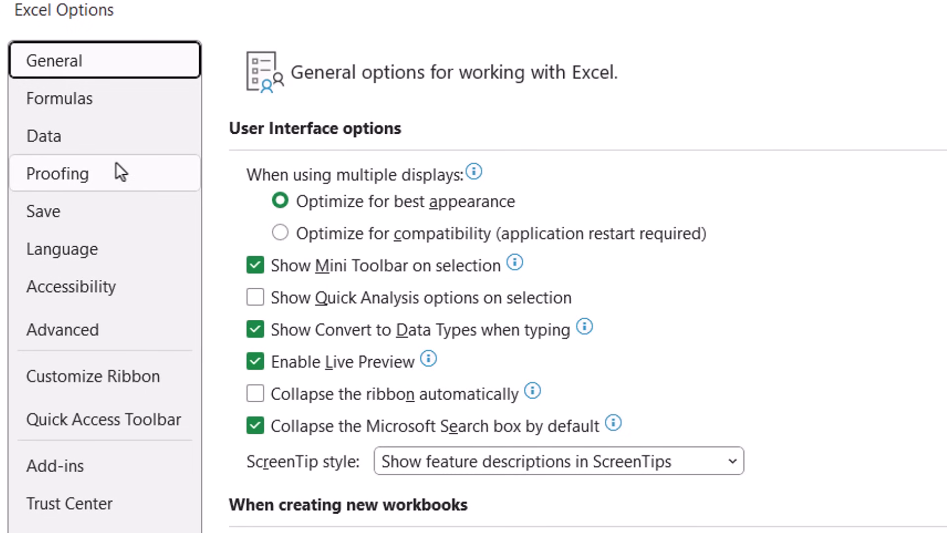
Verify 'Disable automatic grouping of Date/Time columns' is cleared in Excel Options > Data, then return to sheet P(1-4)
click(61, 137)
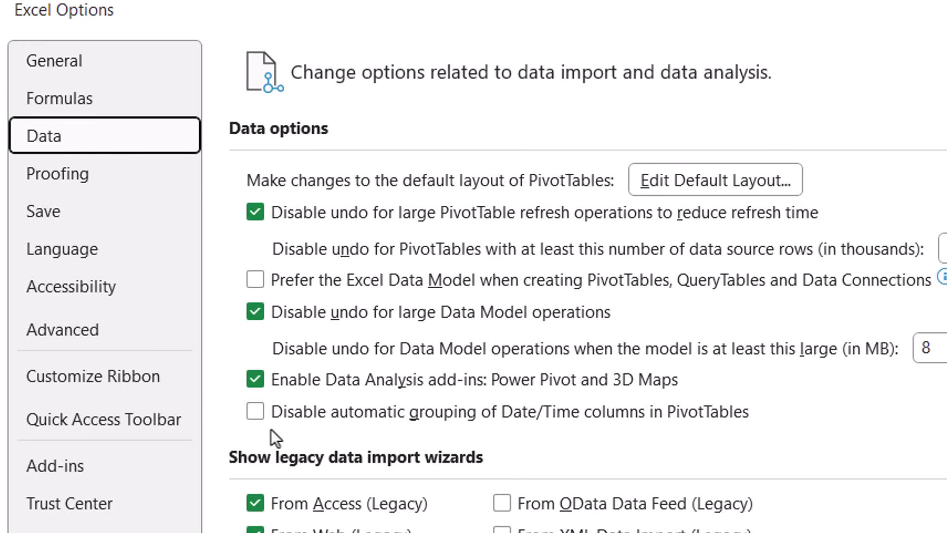
click(256, 416)
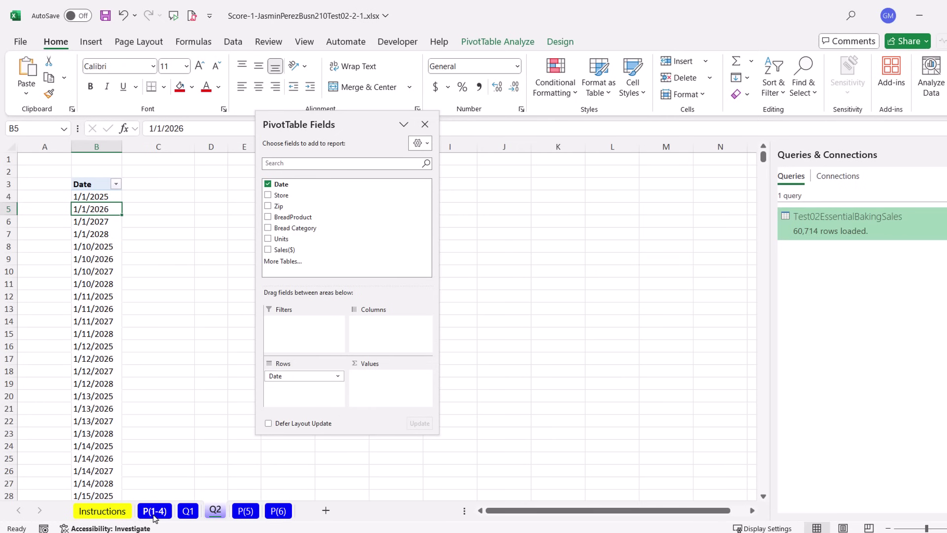
click(154, 513)
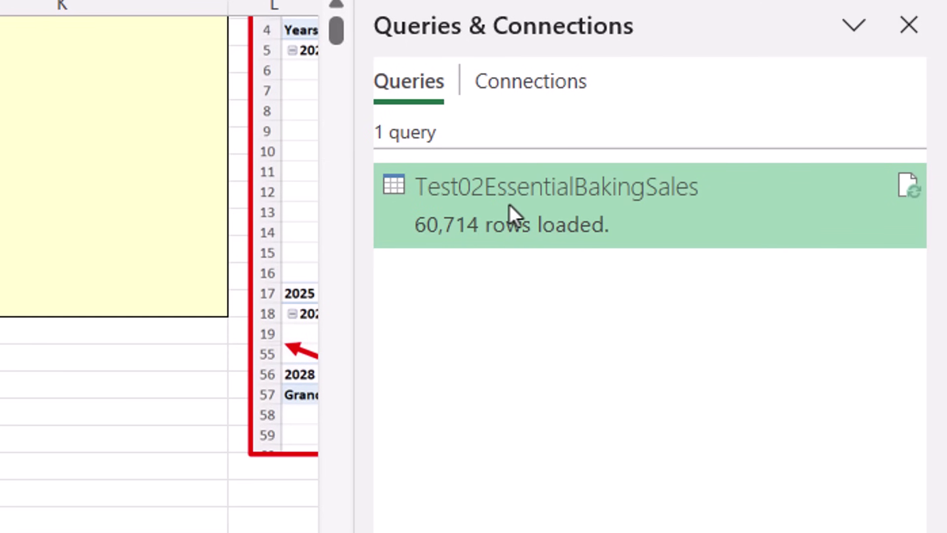
In the Test02EssentialBakingSales query, detect data types for columns Date through Sales($), then close and load
double_click(509, 205)
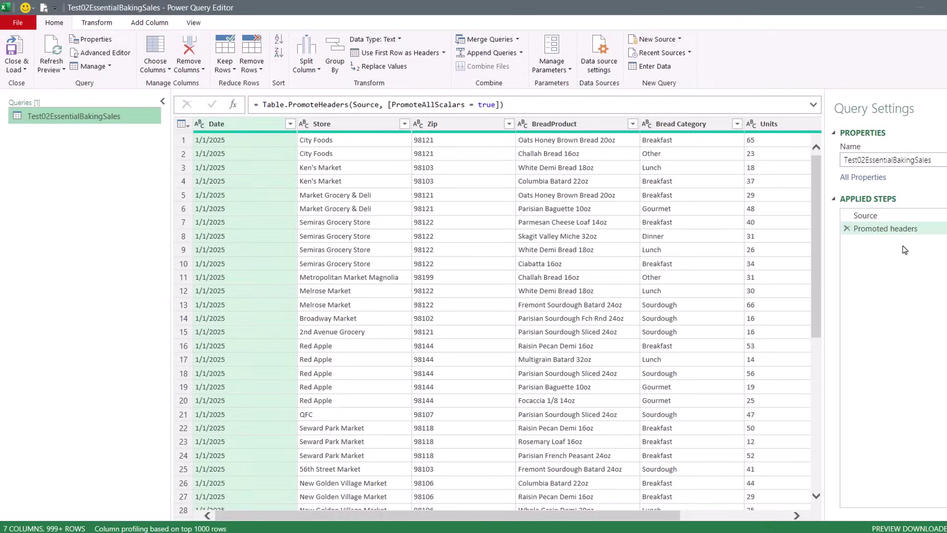
click(250, 130)
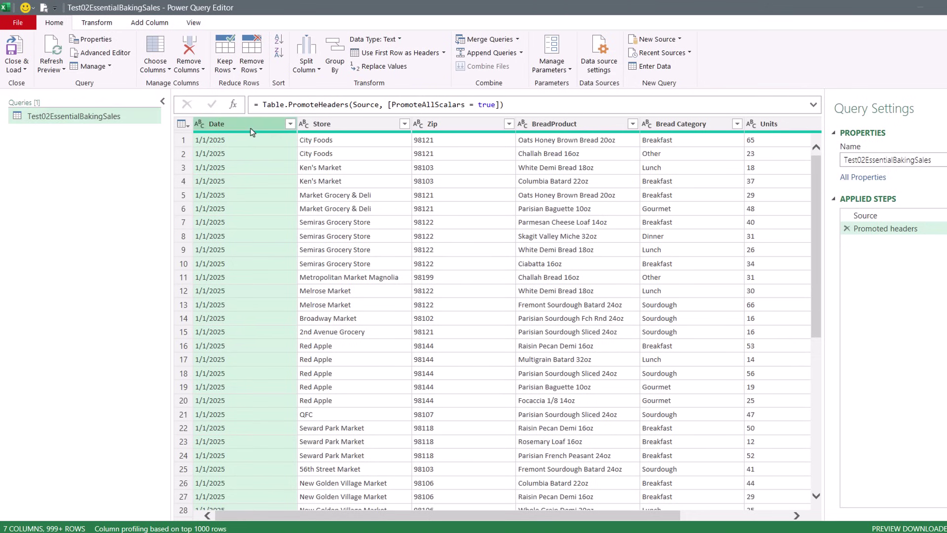
scroll(662, 250, right, 3)
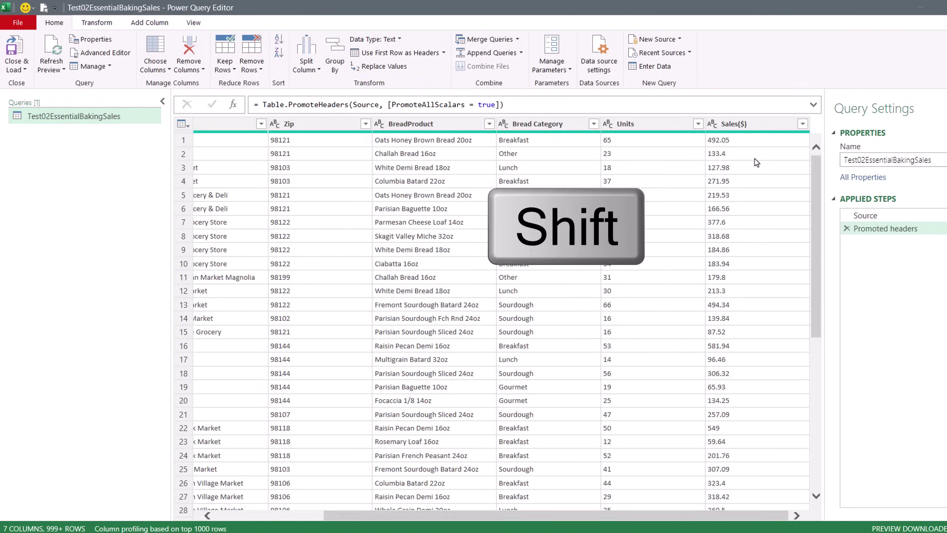
shift+click(755, 124)
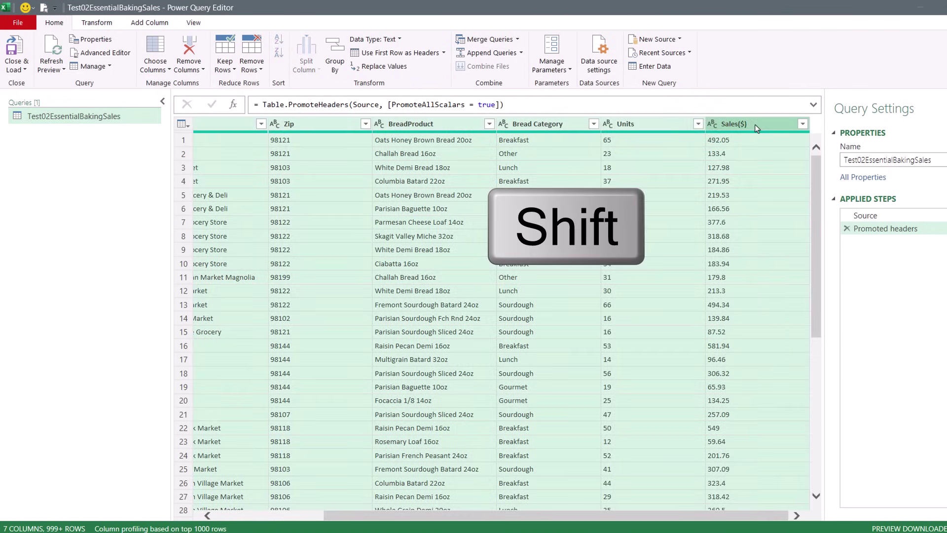
click(116, 27)
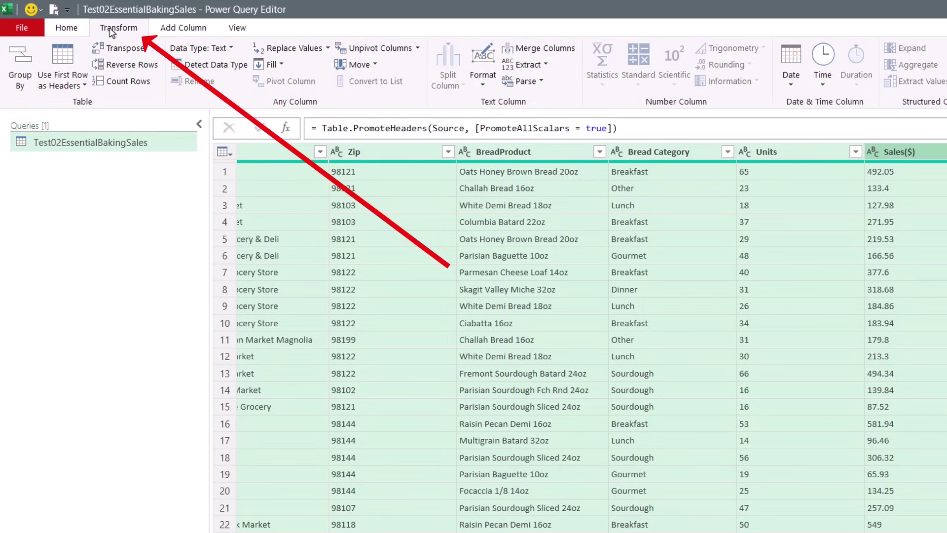
click(195, 72)
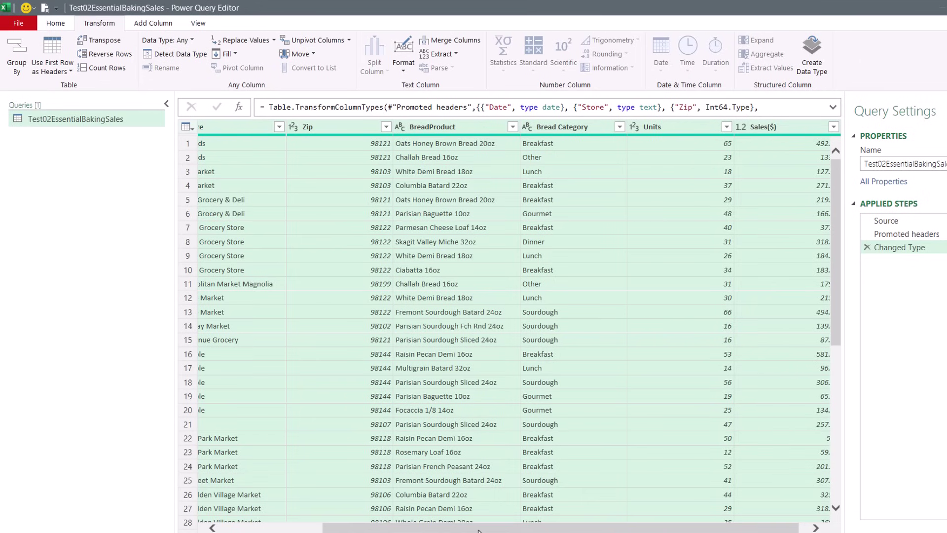
drag(478, 529, 374, 529)
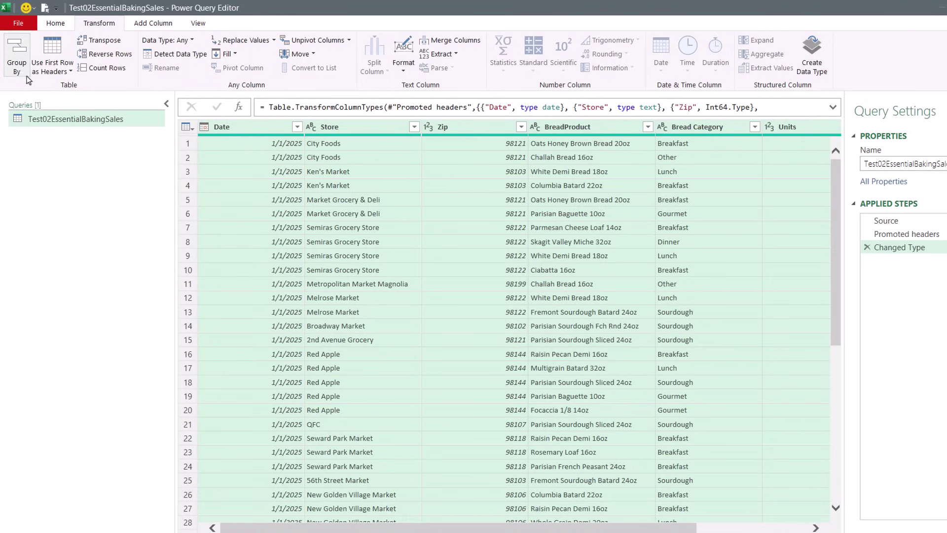
click(53, 26)
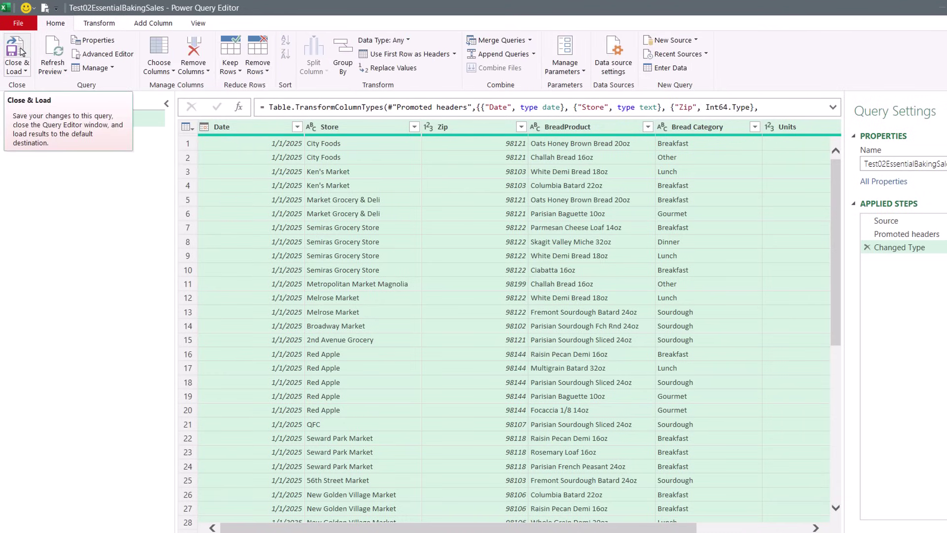
click(22, 51)
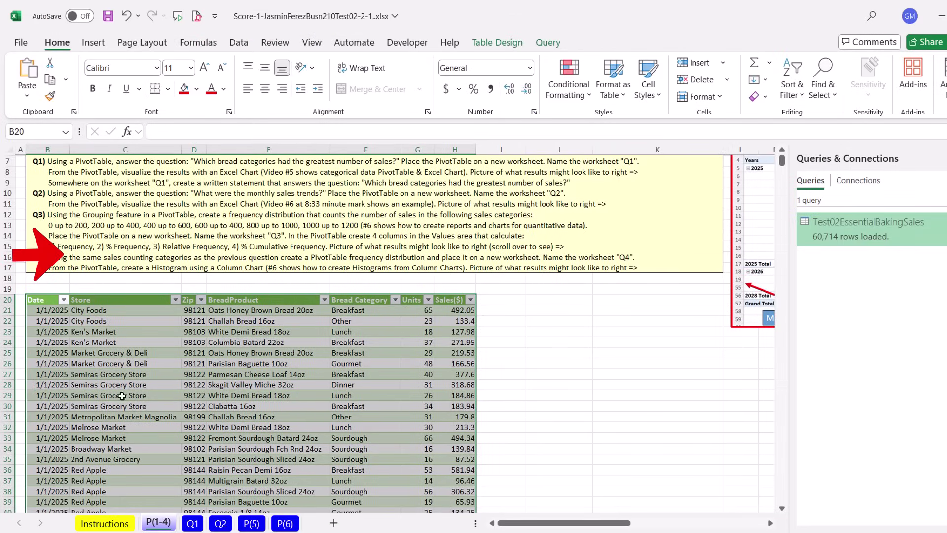
On sheet Q2, remove and re-add Date in the PivotTable rows; dates still list individually
click(222, 524)
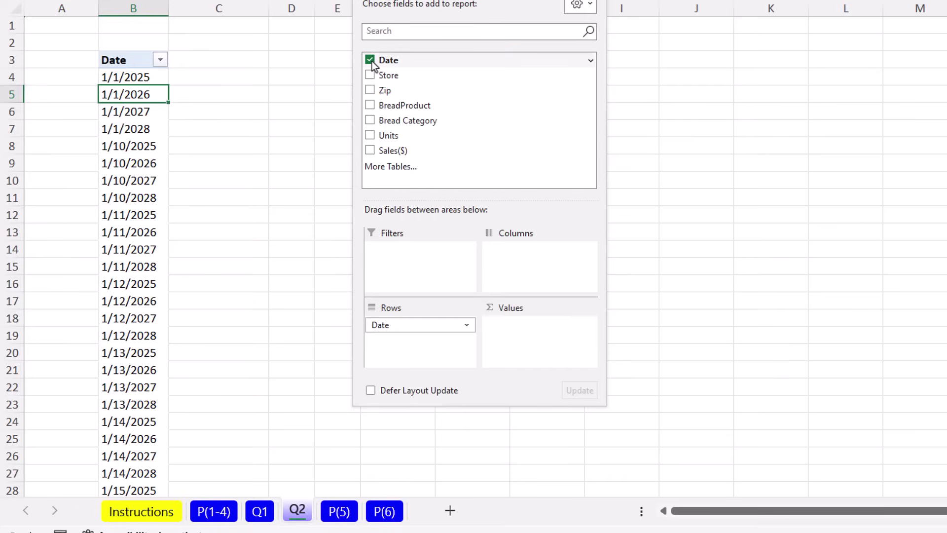
click(371, 61)
click(371, 60)
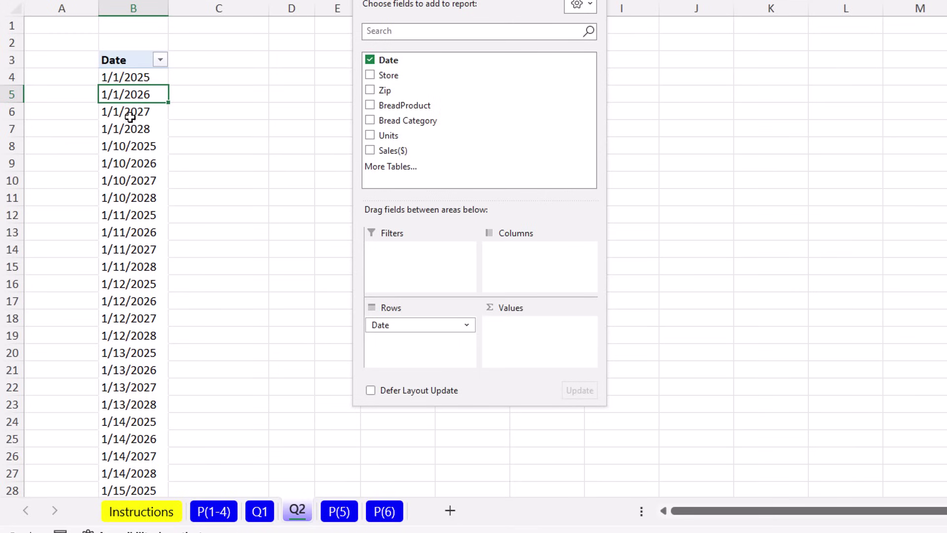
Refresh the Q2 PivotTable, then remove and re-add Date so it auto-groups
right_click(131, 98)
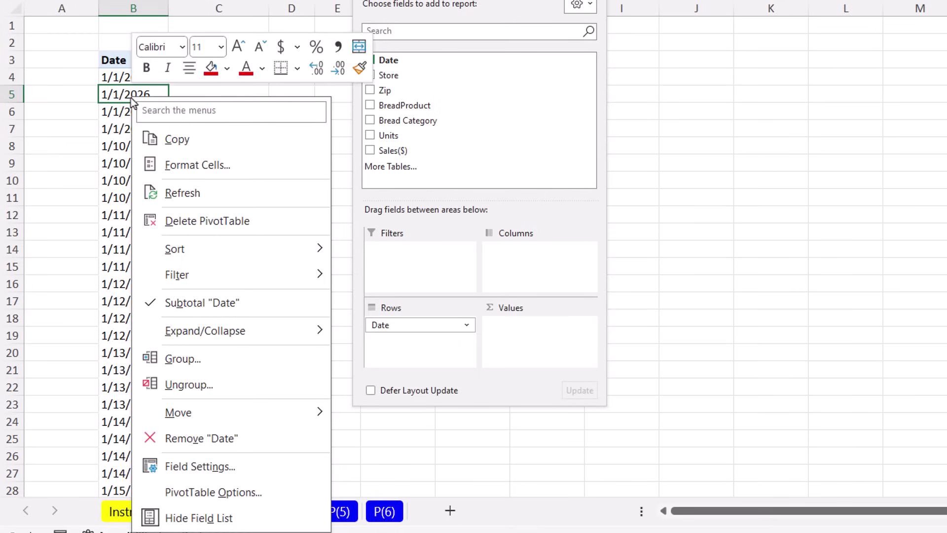
click(184, 193)
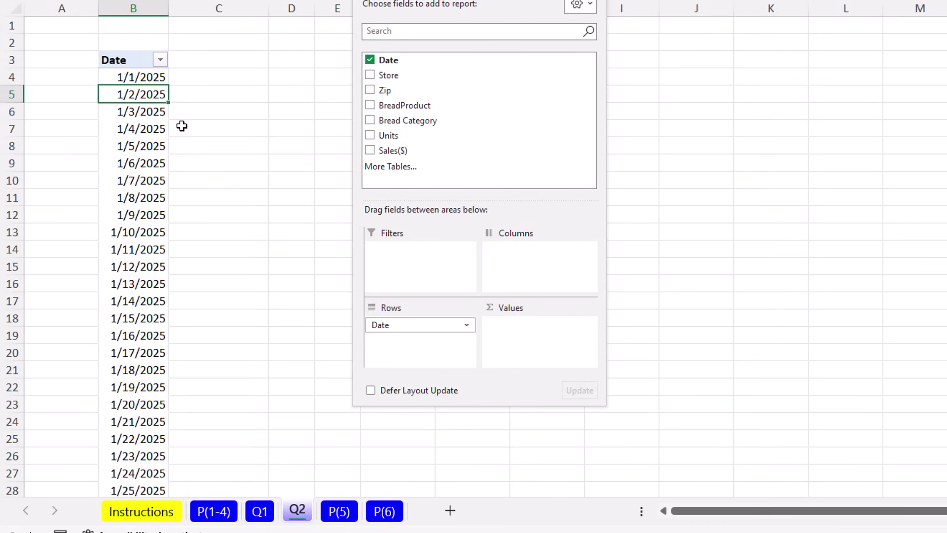
click(370, 60)
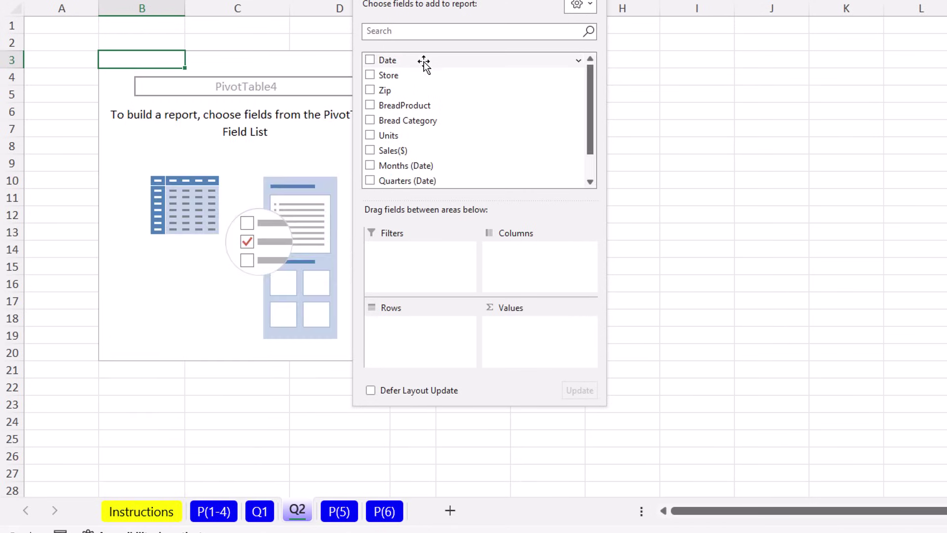
click(369, 60)
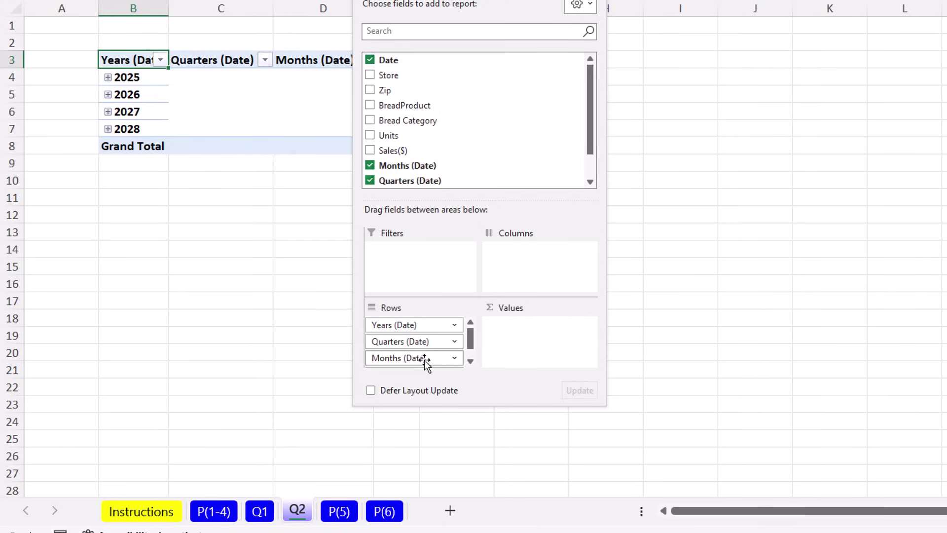
Drop Quarters and Date from Rows, leaving Years and Months, and expand every year to show months
drag(414, 342, 341, 336)
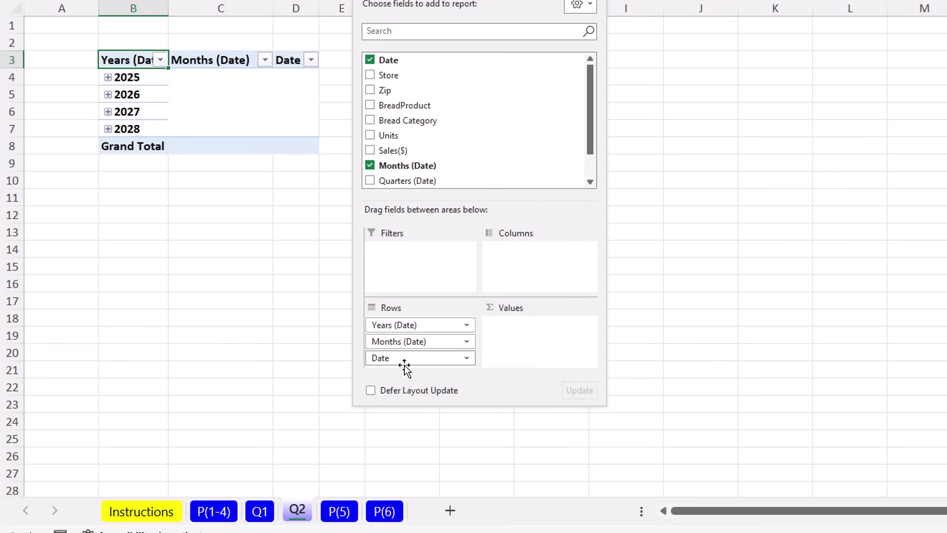
drag(401, 363, 159, 125)
right_click(155, 101)
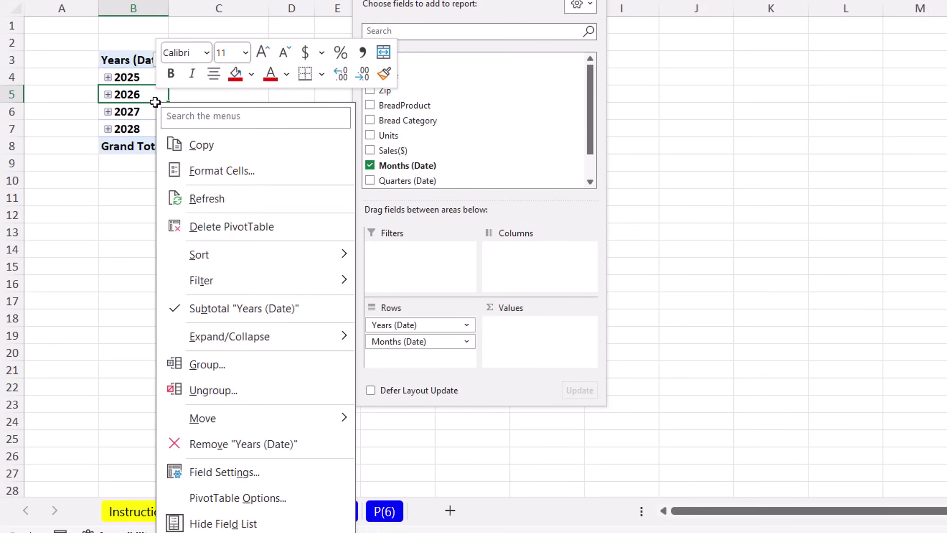
mouse_move(321, 345)
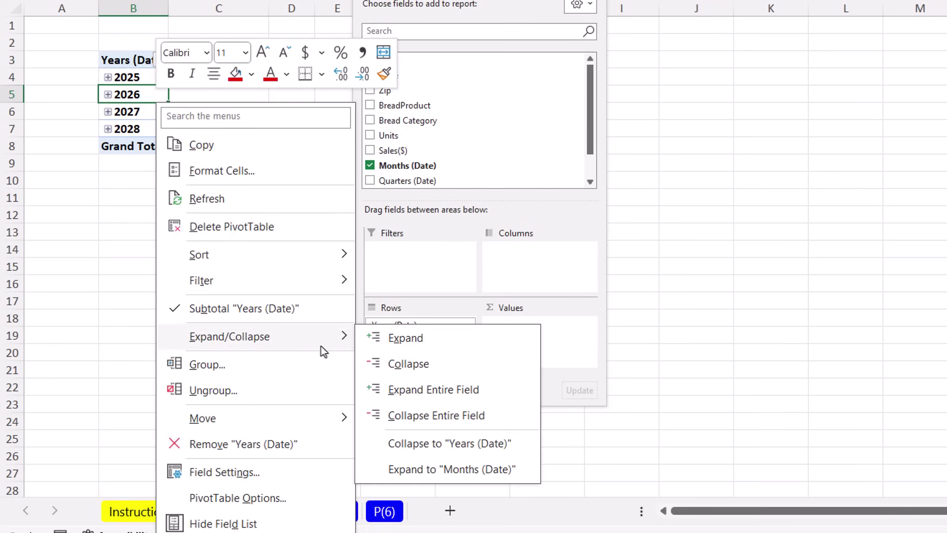
click(463, 398)
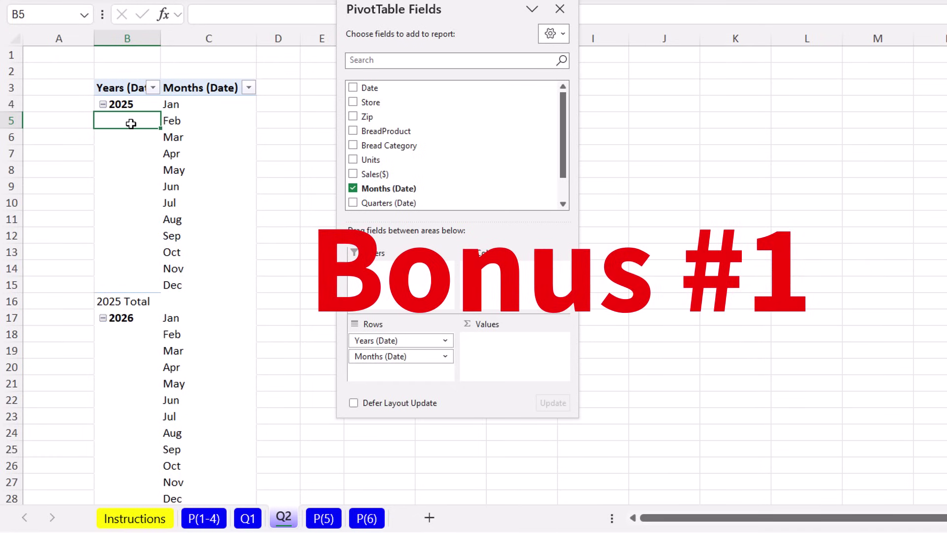
Ungroup the pivot's year items to single days, then group the dates by Months and Years
right_click(132, 128)
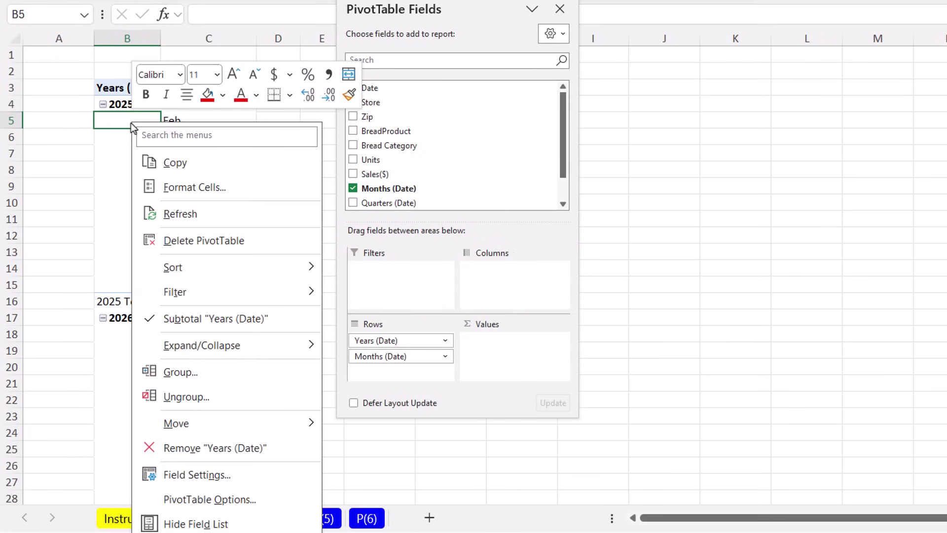
click(224, 406)
right_click(132, 123)
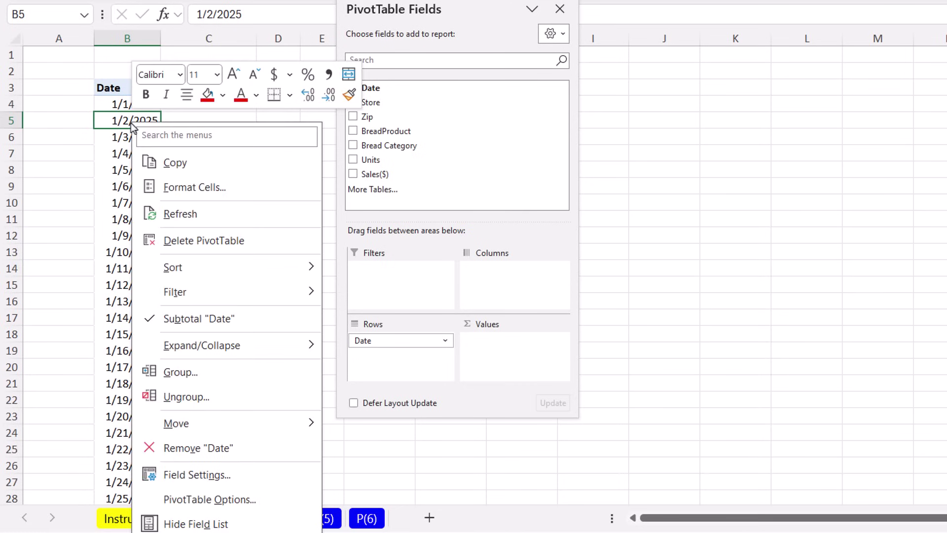
click(189, 379)
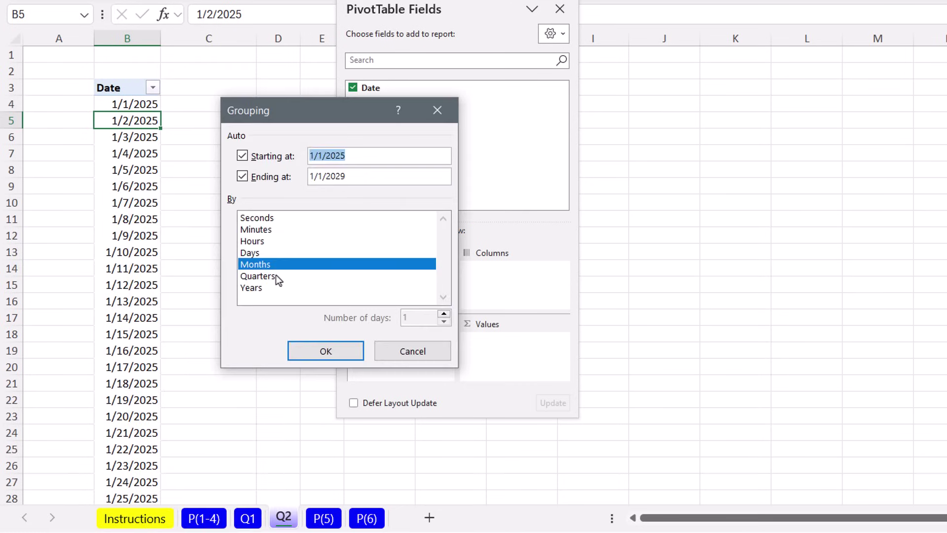
click(254, 290)
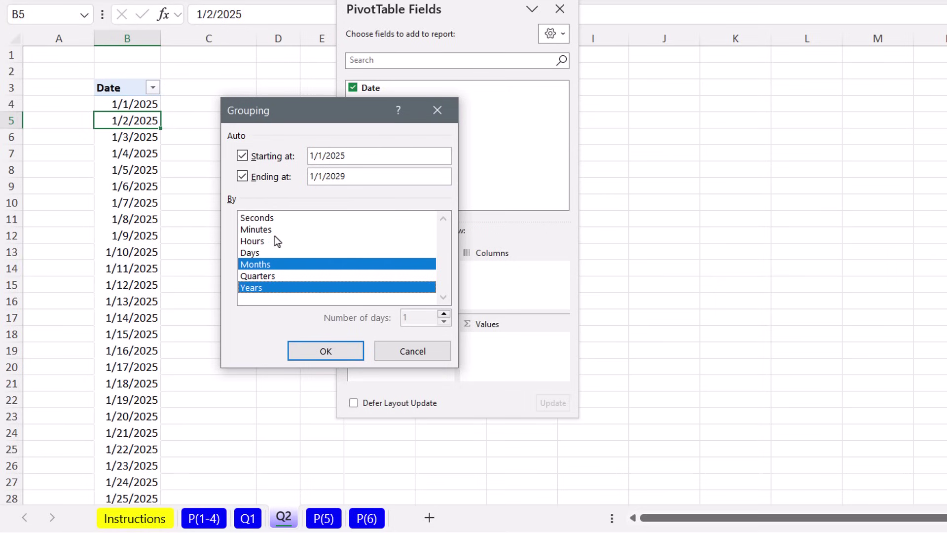
click(327, 353)
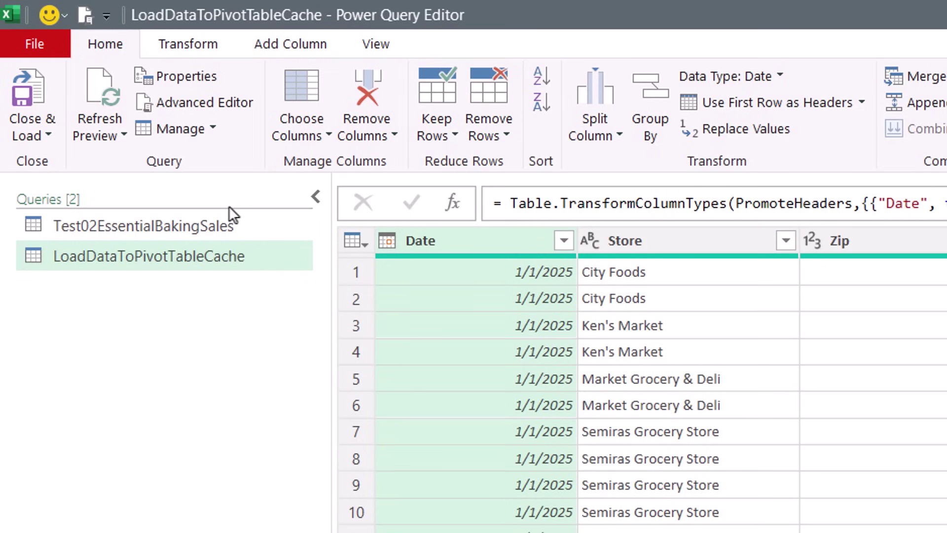
Use Close & Load To... on the LoadDataToPivotTableCache query
click(47, 133)
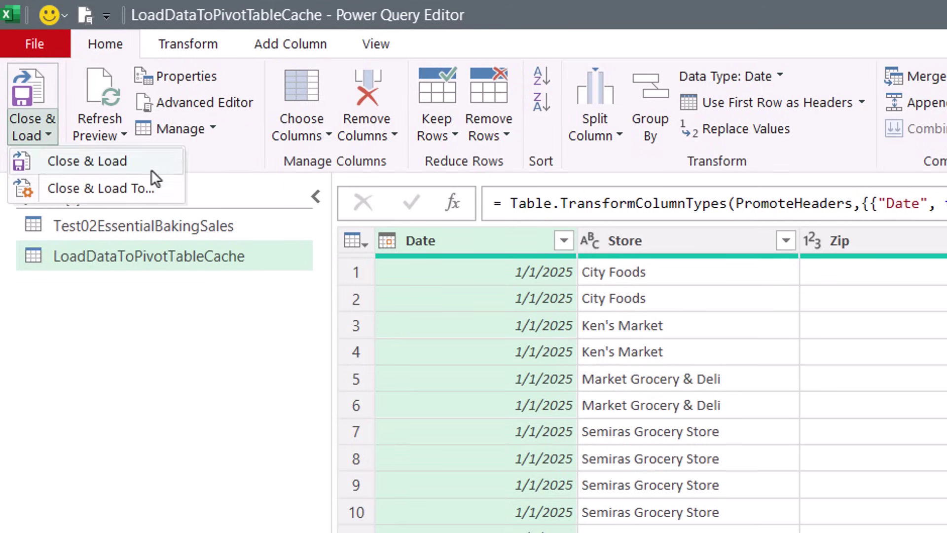
click(85, 190)
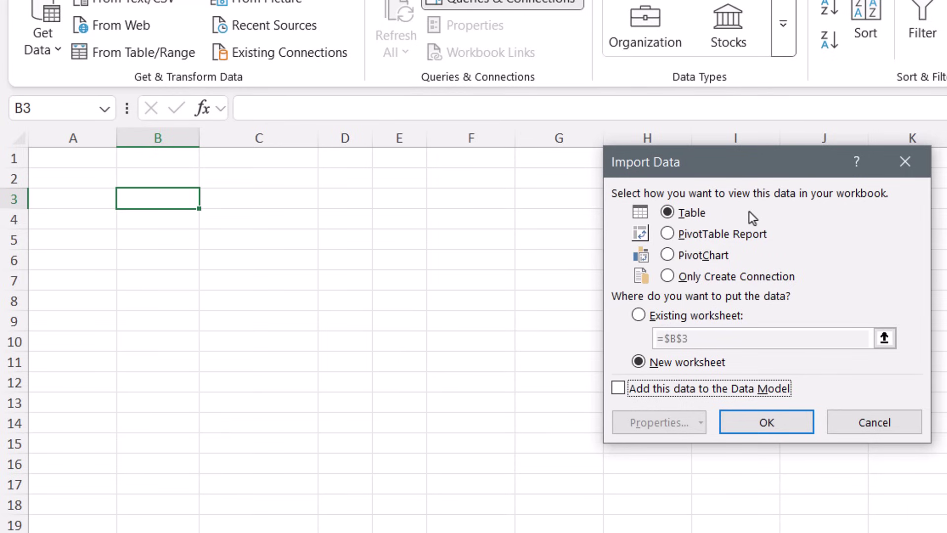
Load the data as a PivotTable Report on a new worksheet
click(669, 236)
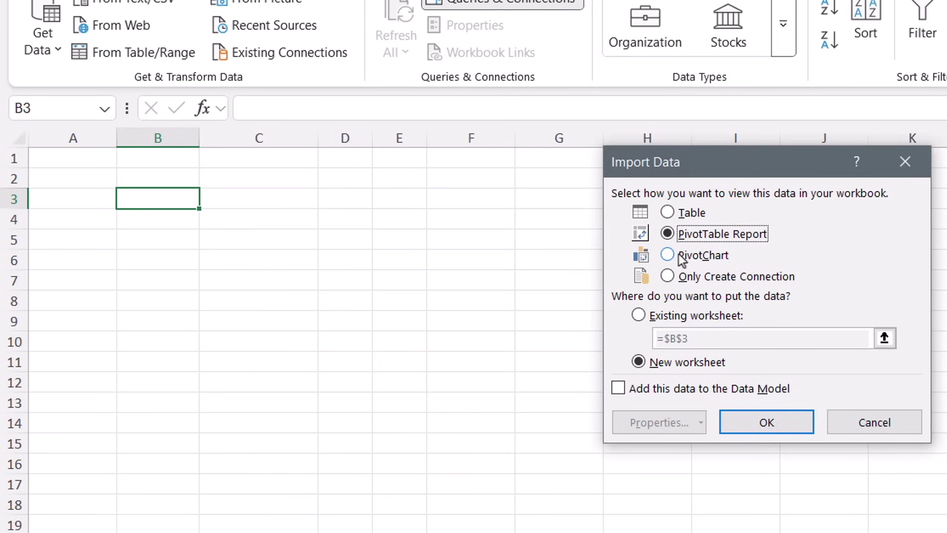
click(761, 423)
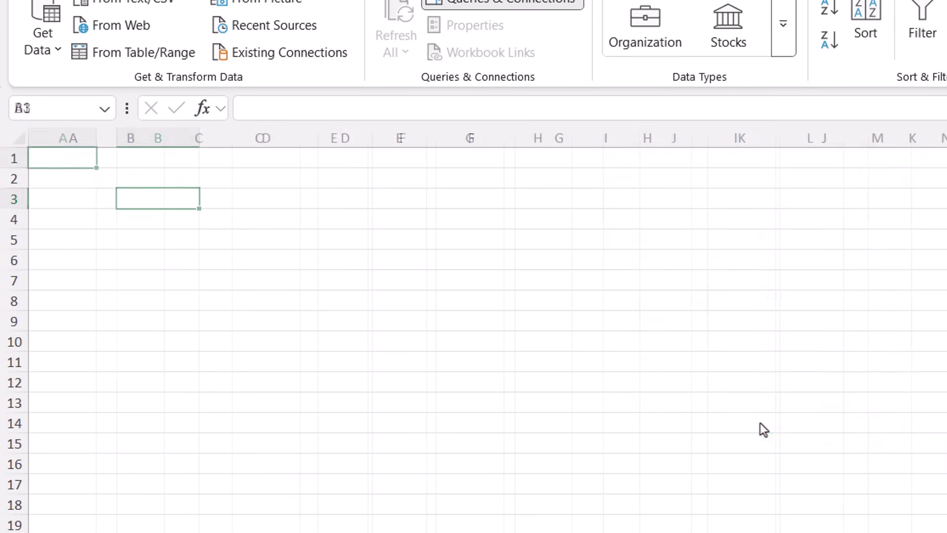